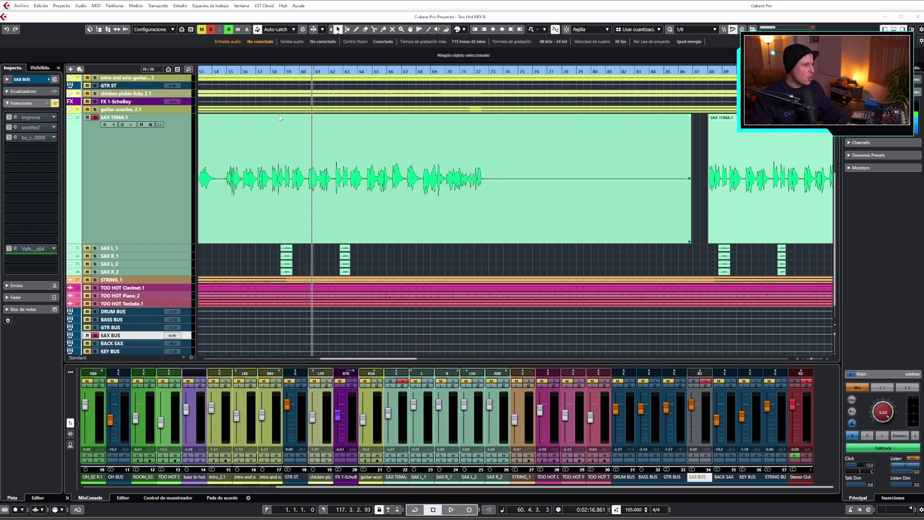
Step: Play the soloed SAX TEMA.1 section from about bar 55, and replay the passage with the backing saxes around bar 62
left_click_drag(223, 70, 220, 84)
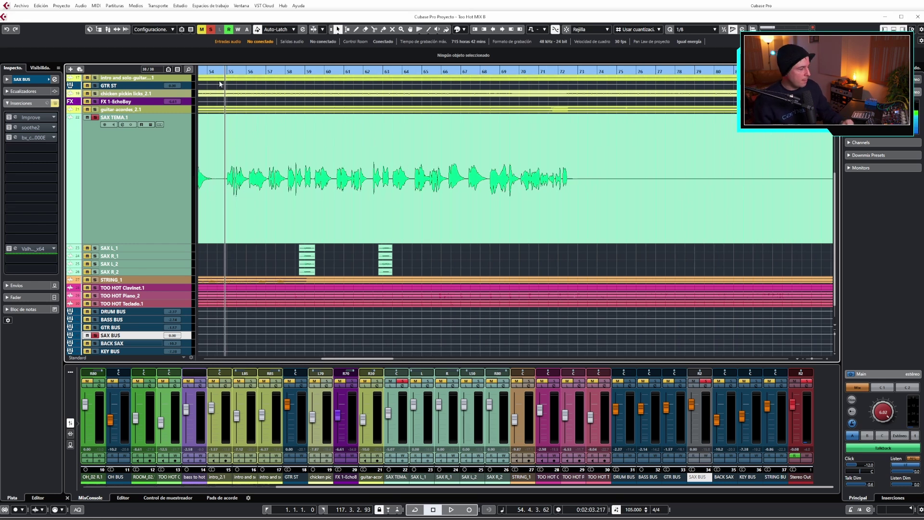
key("space")
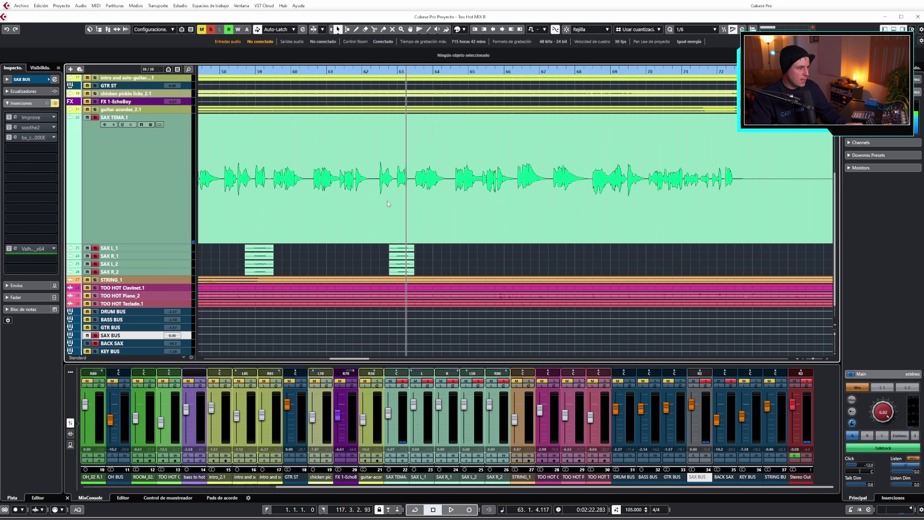
scroll(387, 201, "up", 2)
left_click(381, 71)
scroll(381, 71, "down", 1)
key("space")
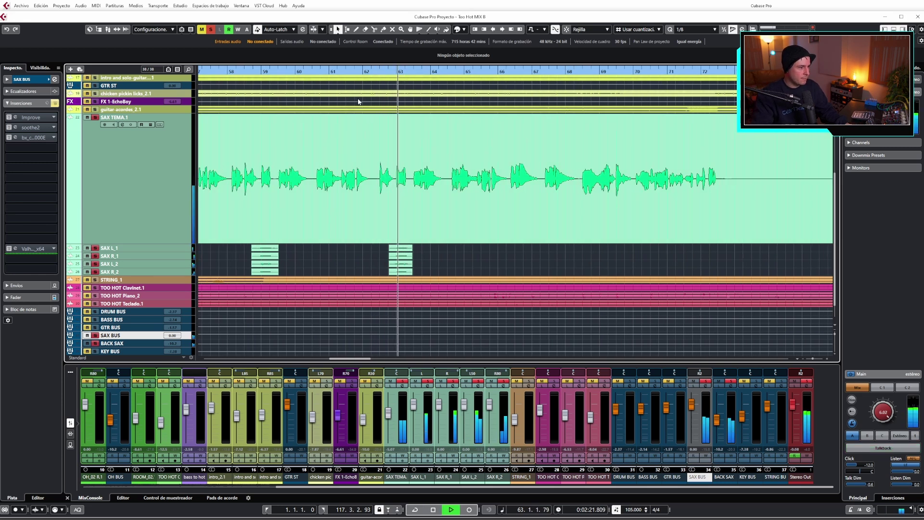
scroll(519, 197, "down", 3)
key("space")
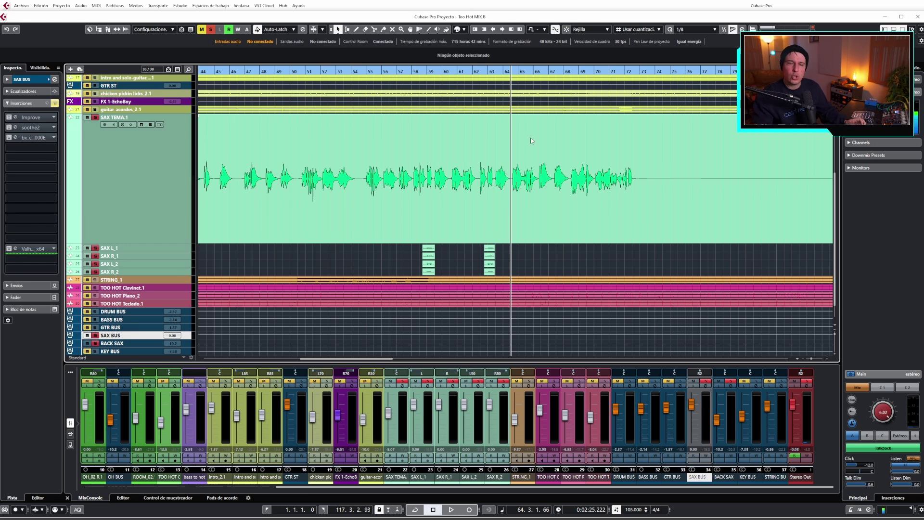
Step: Place the playhead near bar 55 and listen to the sax section around bar 58 with the full mix
scroll(487, 239, "up", 3)
scroll(486, 231, "down", 2)
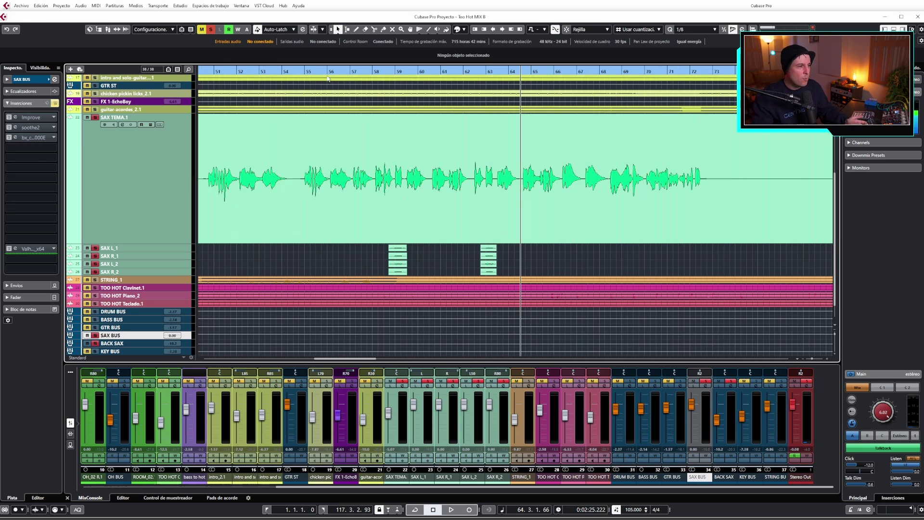
left_click(311, 70)
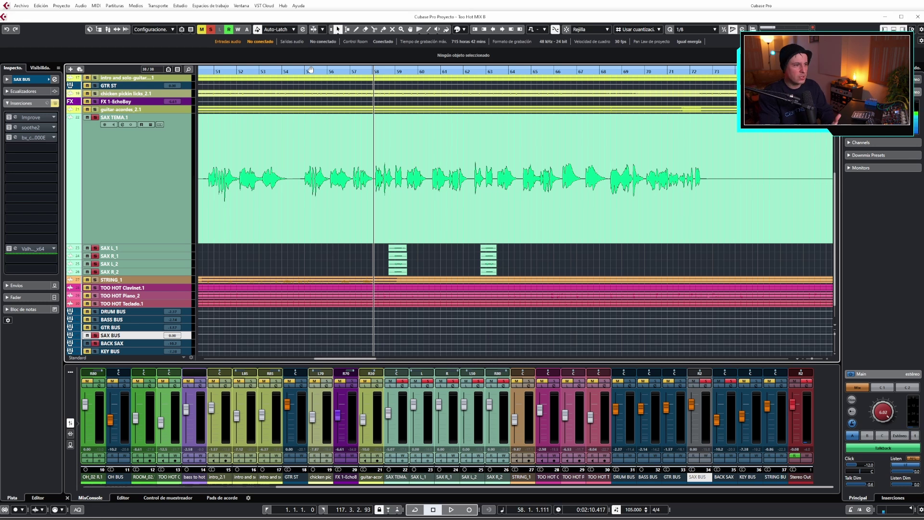
scroll(468, 151, "down", 3)
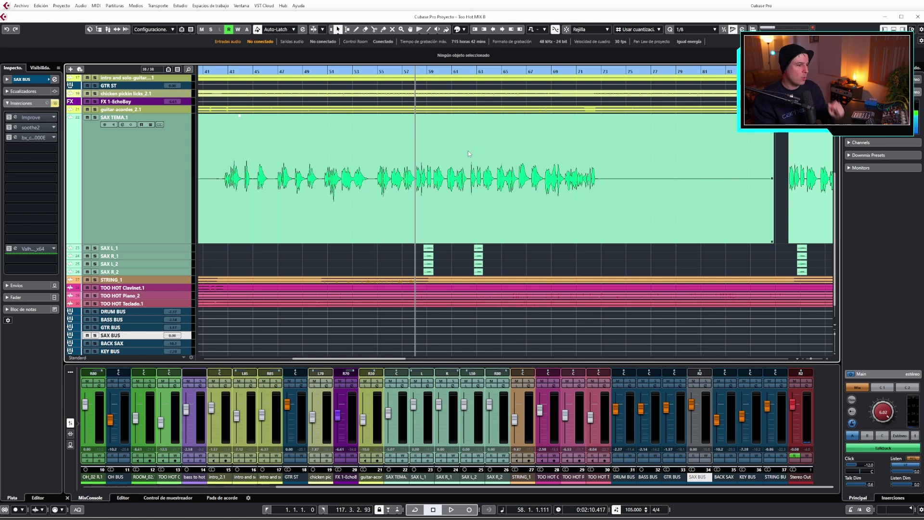
left_click(468, 151)
key("space")
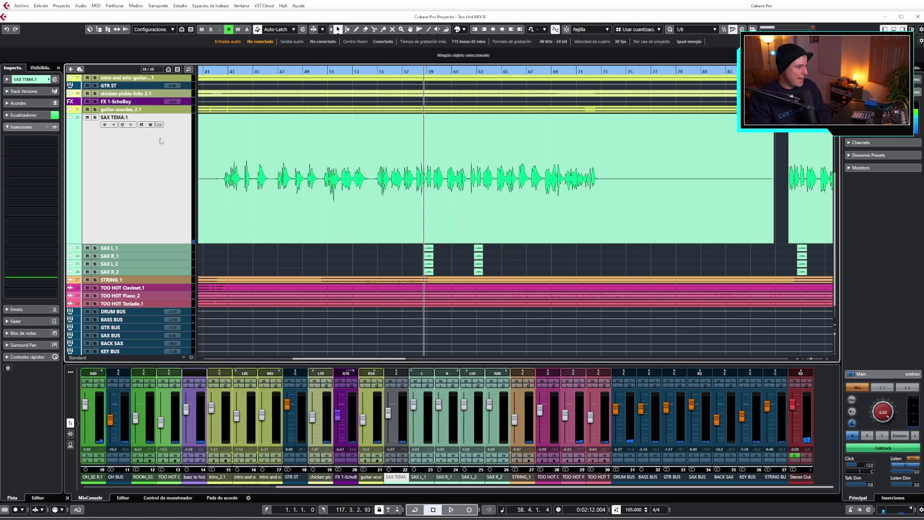
Step: Compare the insert chains of the SAX BUS and BACK SAX group tracks
left_click(146, 334)
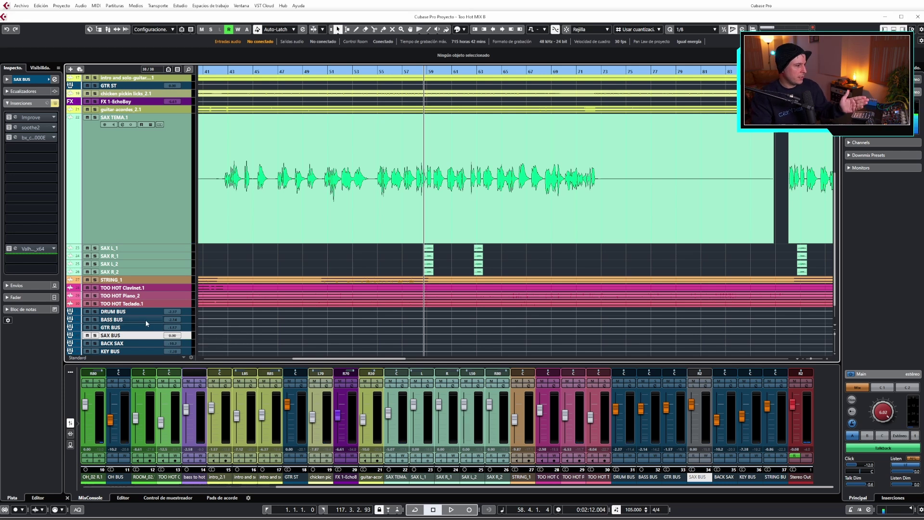
scroll(143, 318, "down", 1)
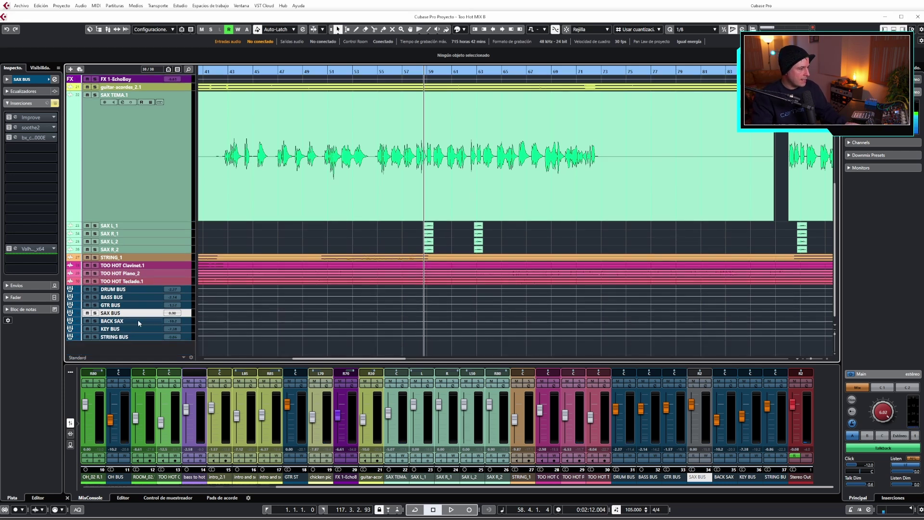
left_click(137, 321)
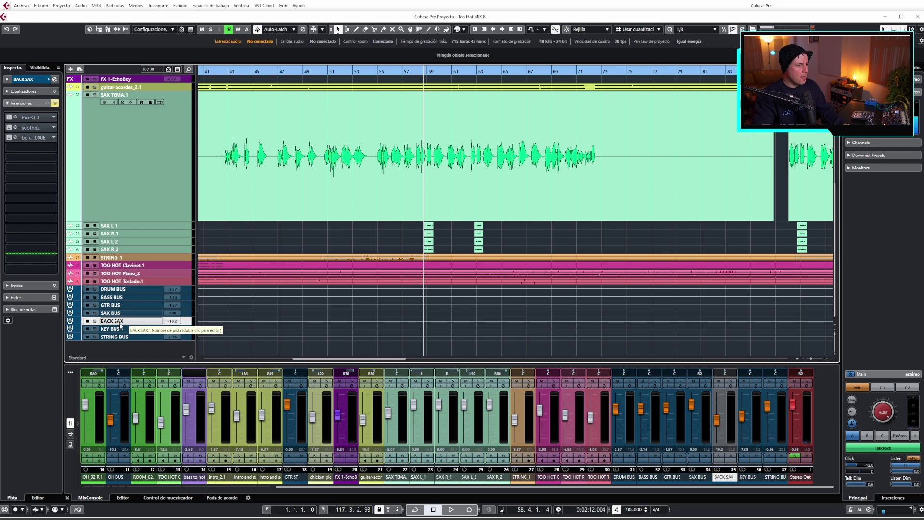
left_click(134, 313)
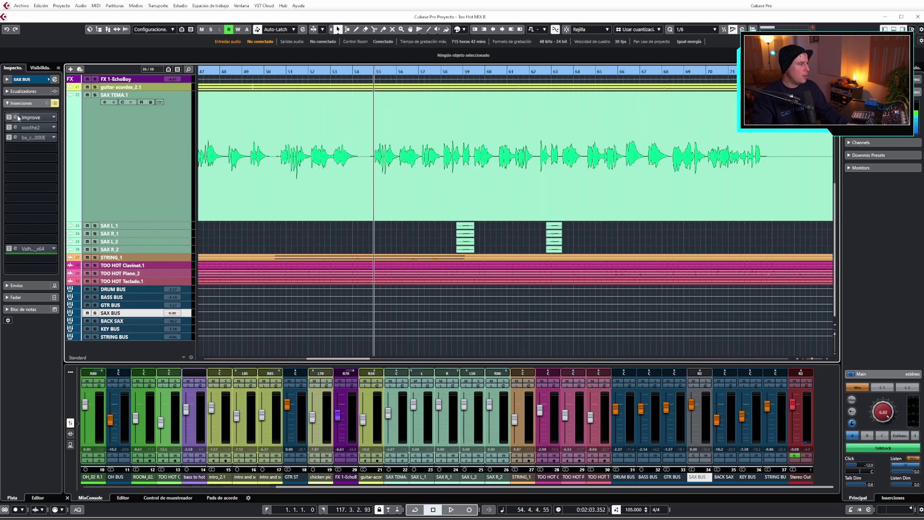
Step: Solo the SAX BUS, open its Improve insert and compare the sound with and without it, leaving Improve active
left_click(31, 117)
key("s")
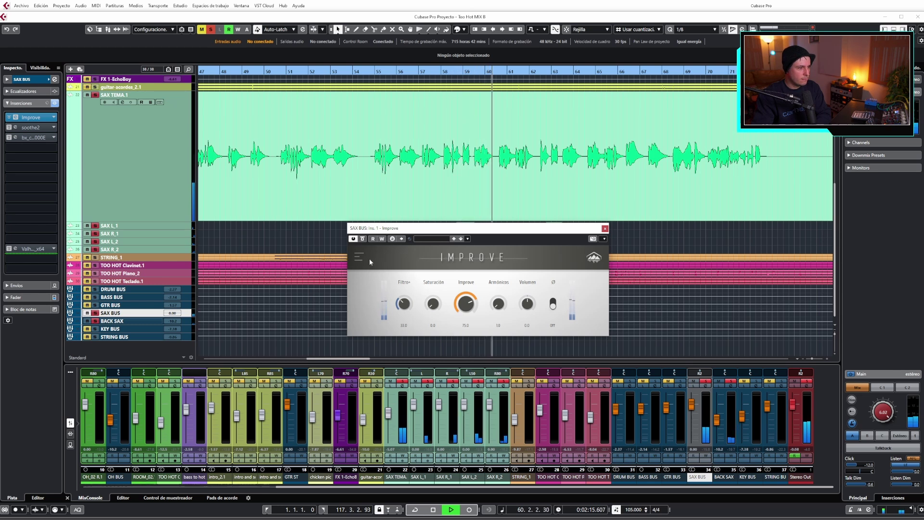
left_click(362, 239)
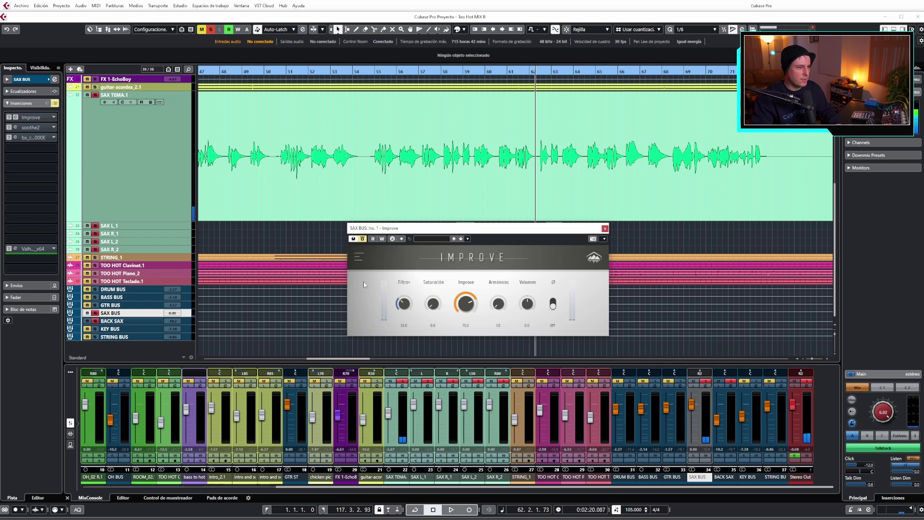
left_click(362, 239)
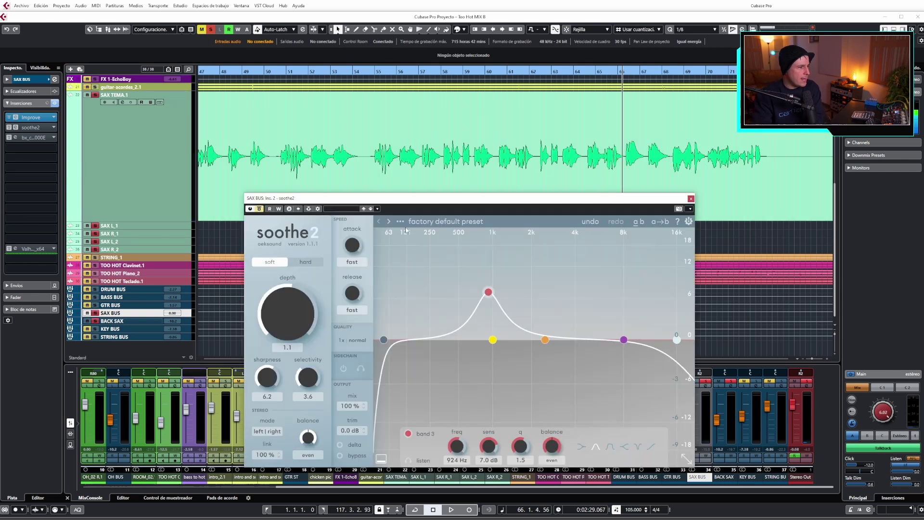
Step: Compare the soothe2 insert bypassed and enabled on the SAX BUS during playback, leaving it active
left_click(259, 209)
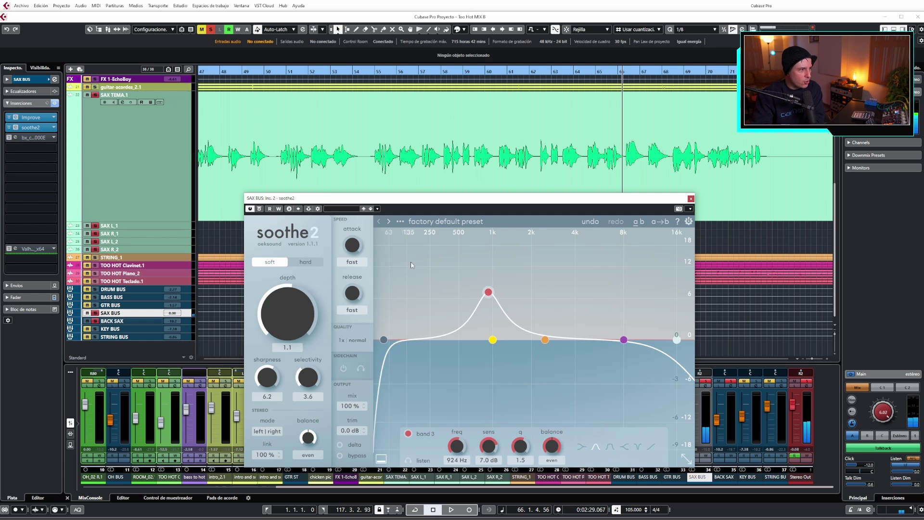
left_click(259, 209)
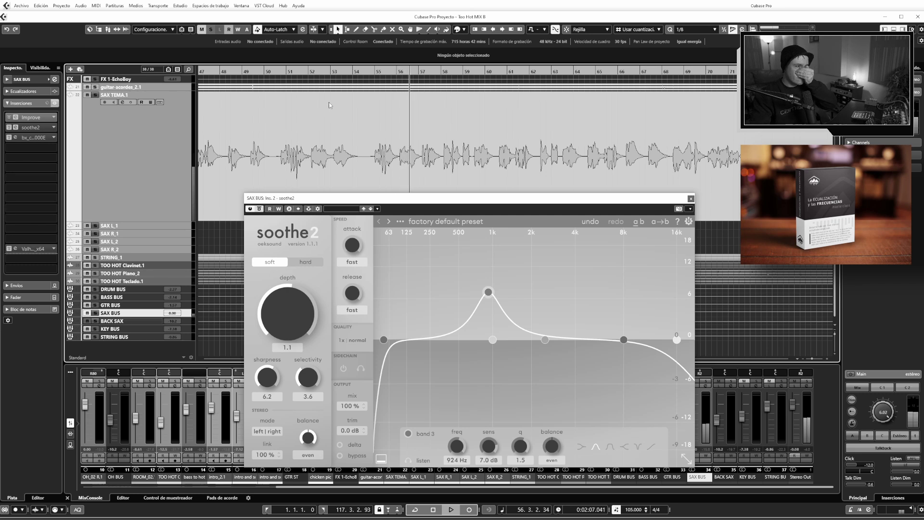
left_click(258, 209)
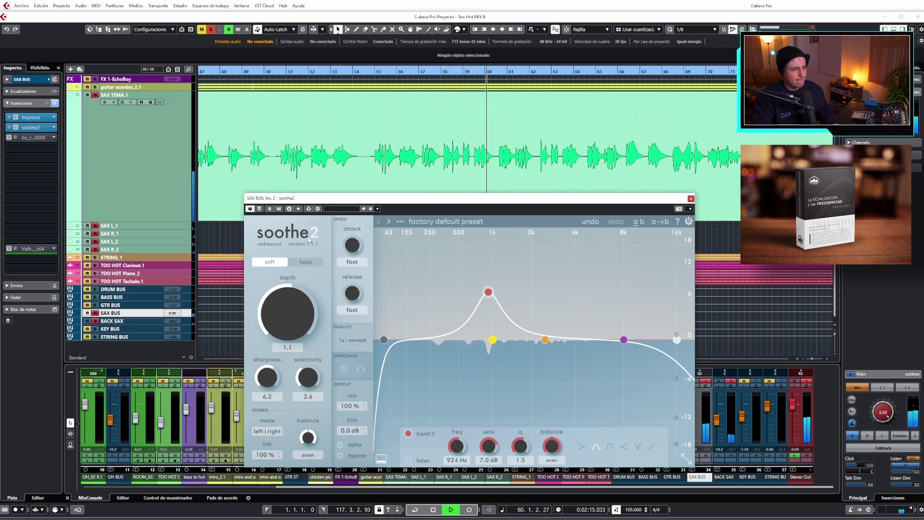
key("space")
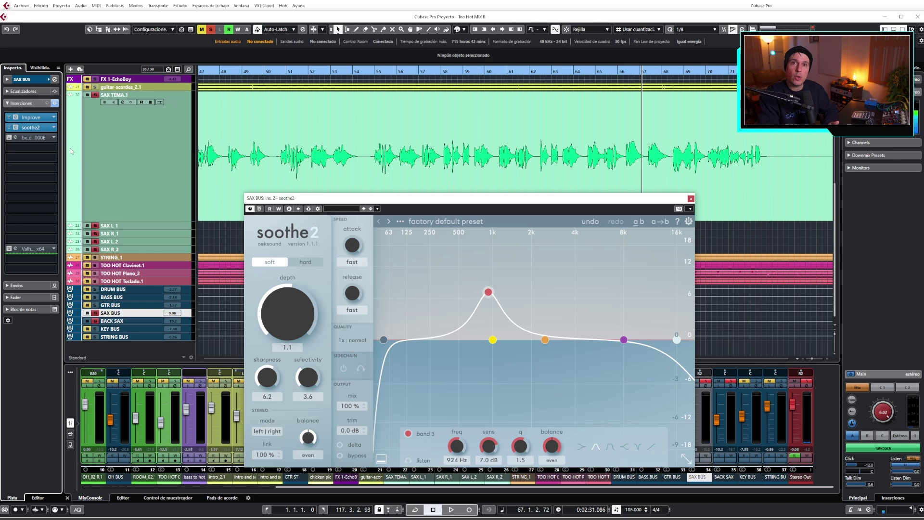
Step: Activate the bx_console SSL 4000 E insert on the SAX BUS and audition the sax through its EQ
left_click(15, 138)
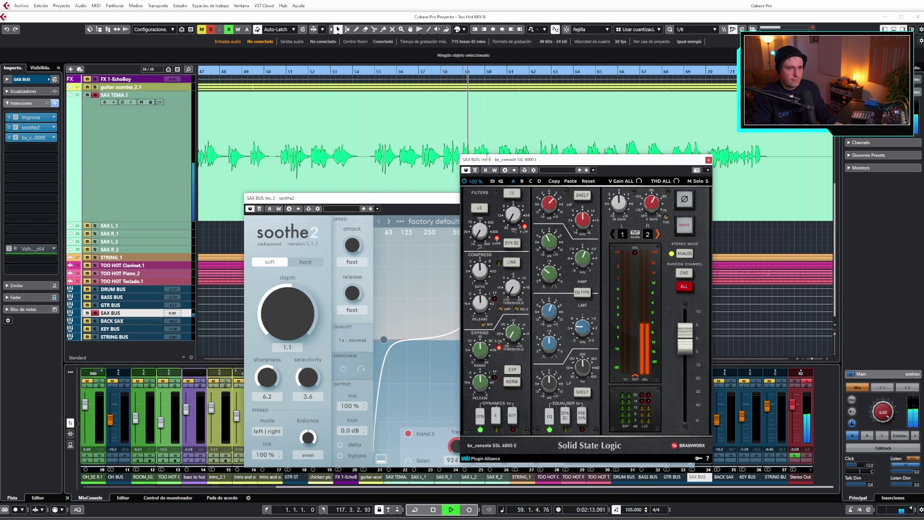
key("space")
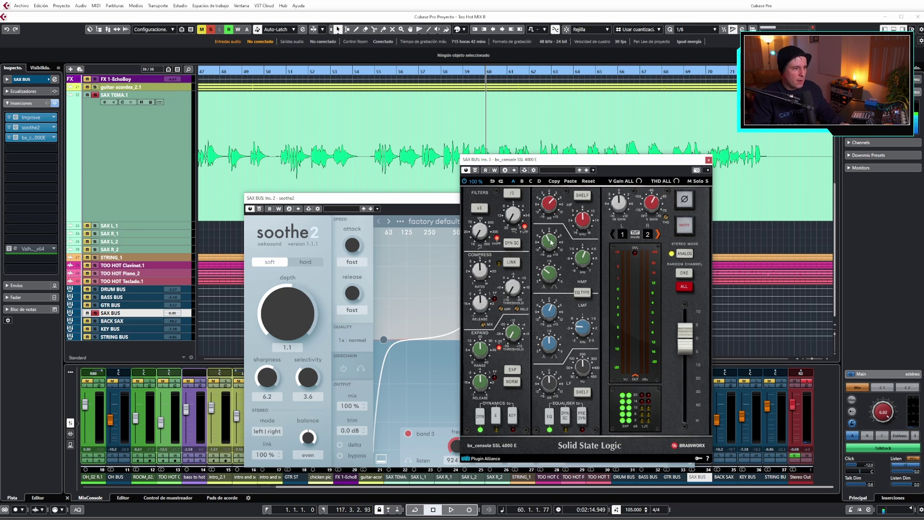
key("space")
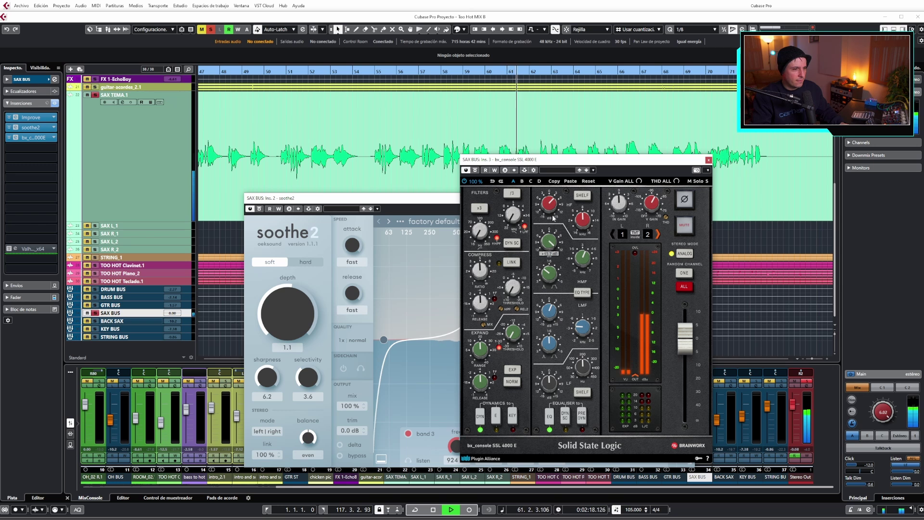
key("space")
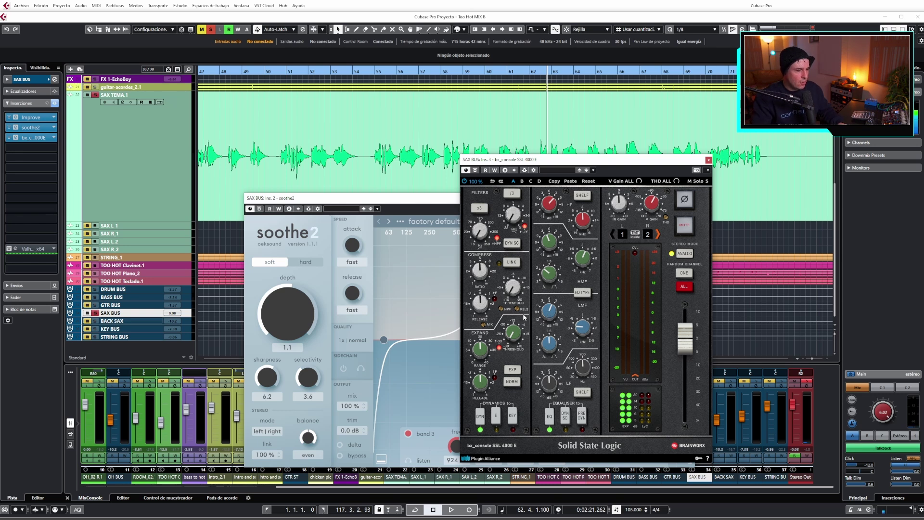
Step: Try a boost on the SSL channel strip's low-mid (LMF) gain during playback and restore its previous setting
left_click_drag(552, 316, 552, 283)
key("space")
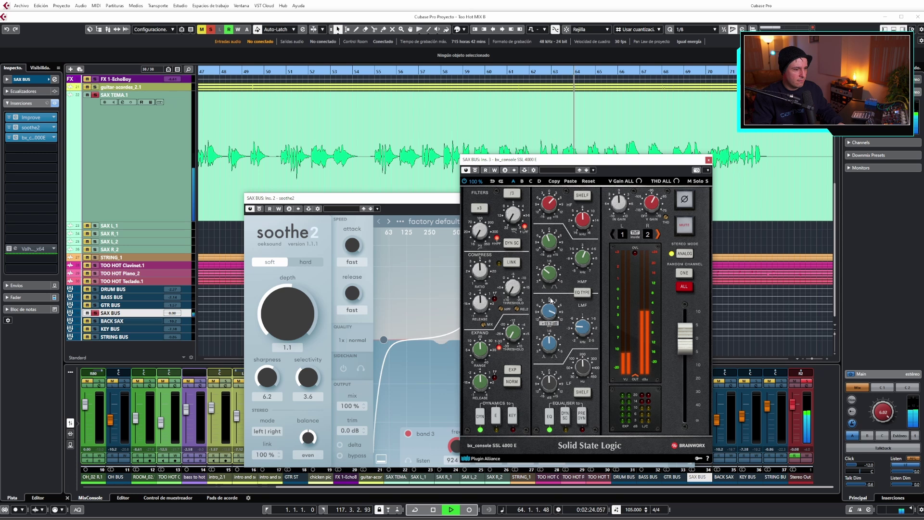
left_click_drag(549, 310, 550, 317)
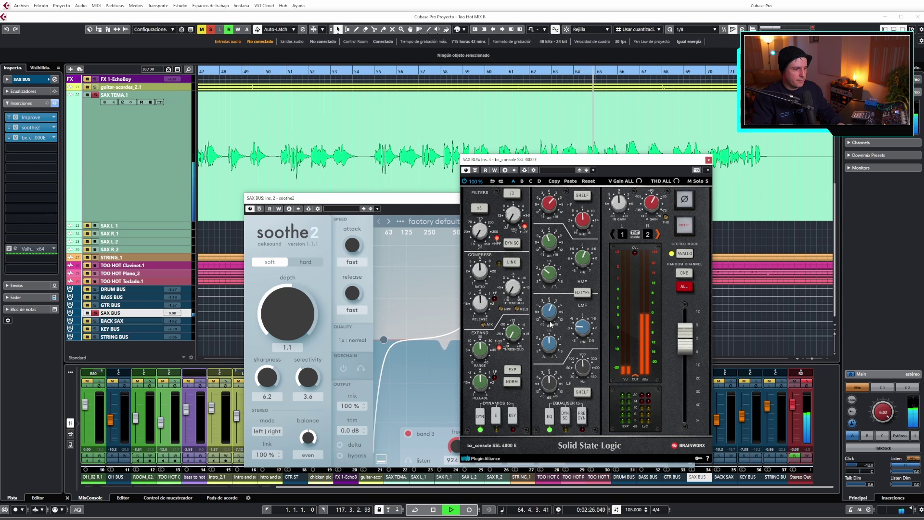
mouse_move(553, 337)
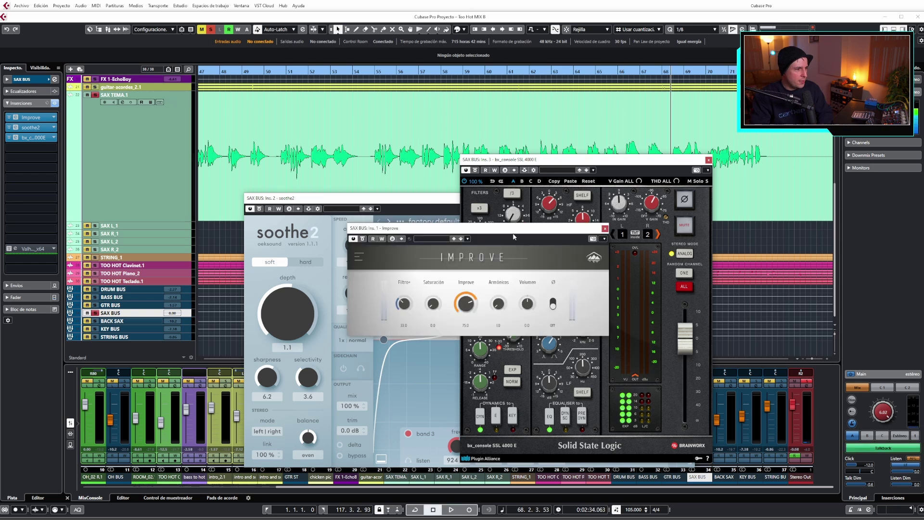
Step: Spread out the Improve, soothe2 and bx_console SSL 4000 E windows so all three plug-ins can be seen together
left_click_drag(504, 233, 368, 74)
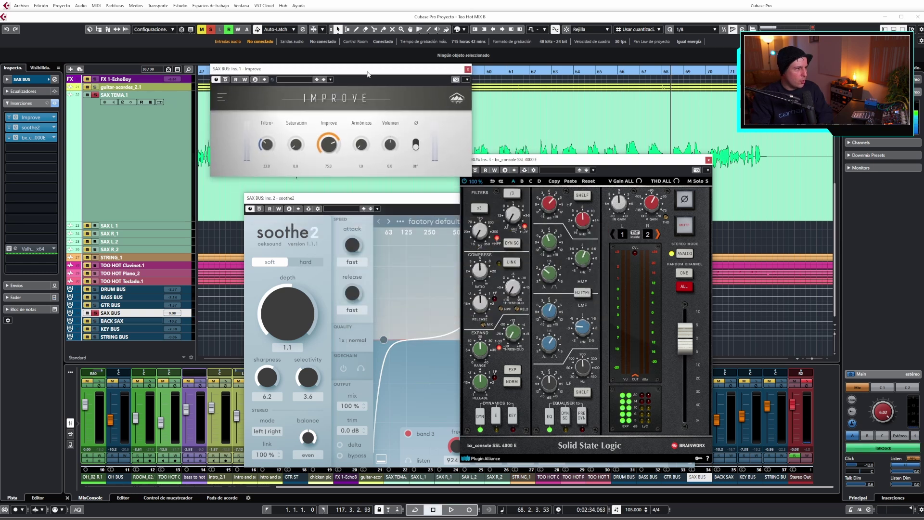
left_click_drag(408, 201, 364, 203)
left_click_drag(550, 163, 690, 69)
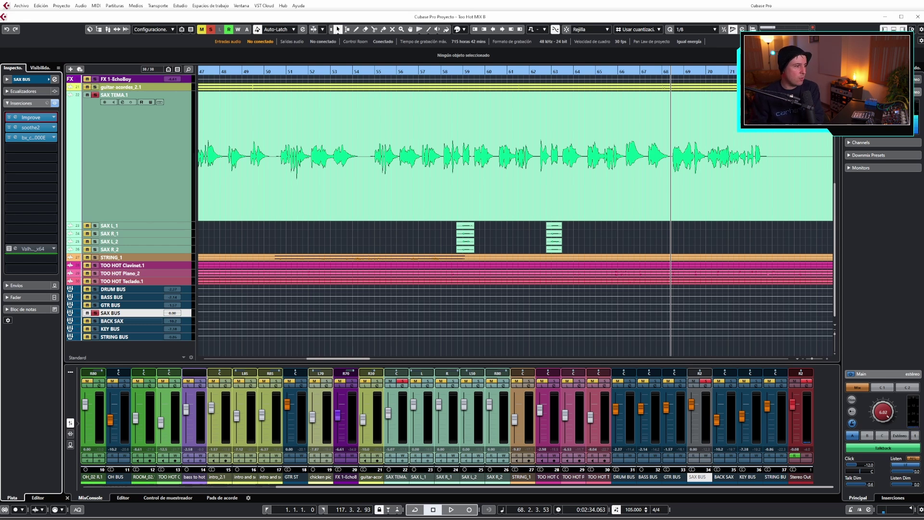
Step: Review the whole SAX TEMA.1 take and the insert chains of SAX TEMA.1, SAX BUS and Stereo Out
scroll(497, 166, "down", 5, "ctrl")
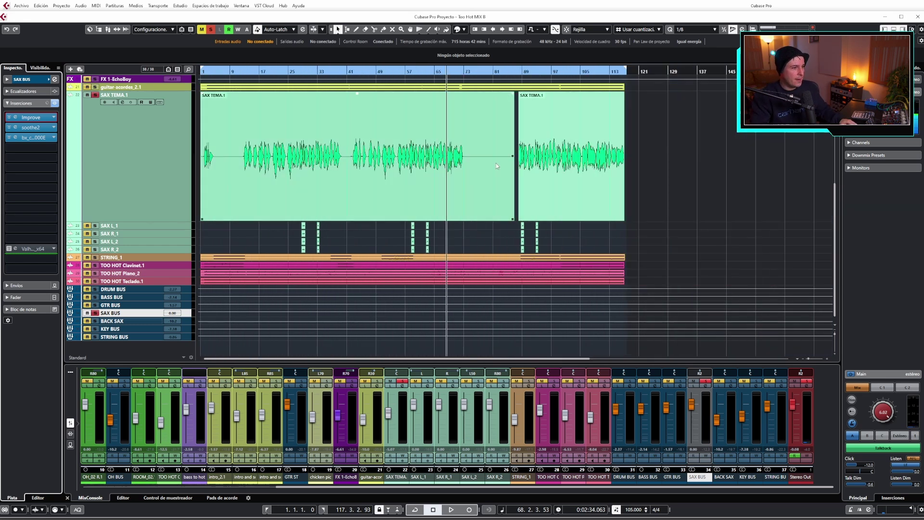
scroll(497, 166, "up", 3, "ctrl")
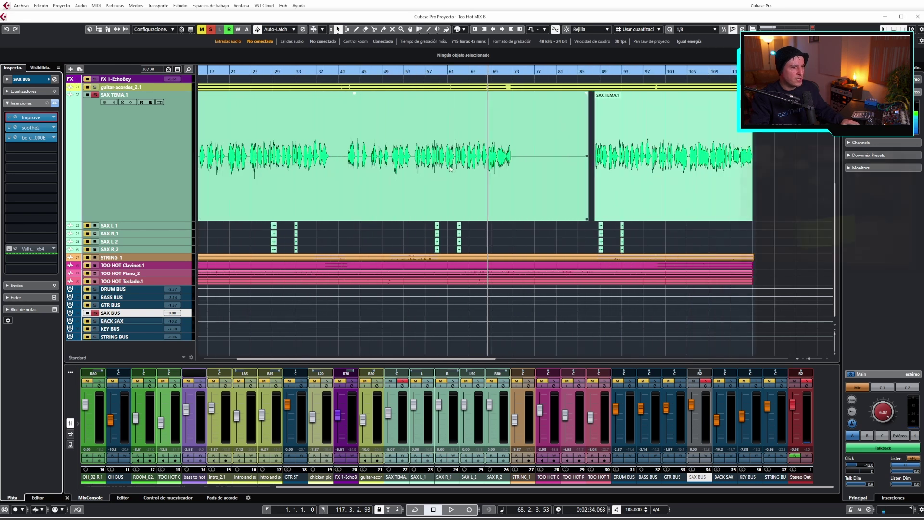
scroll(449, 168, "left", 3)
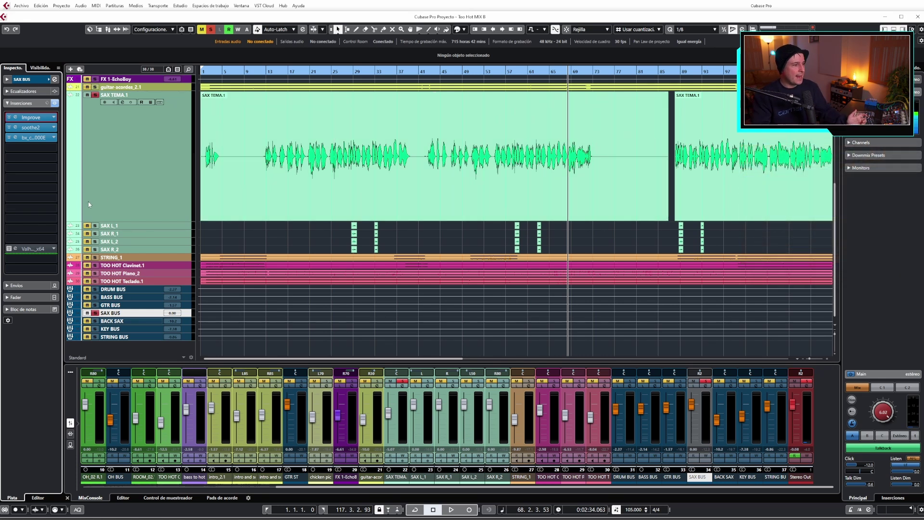
left_click(160, 160)
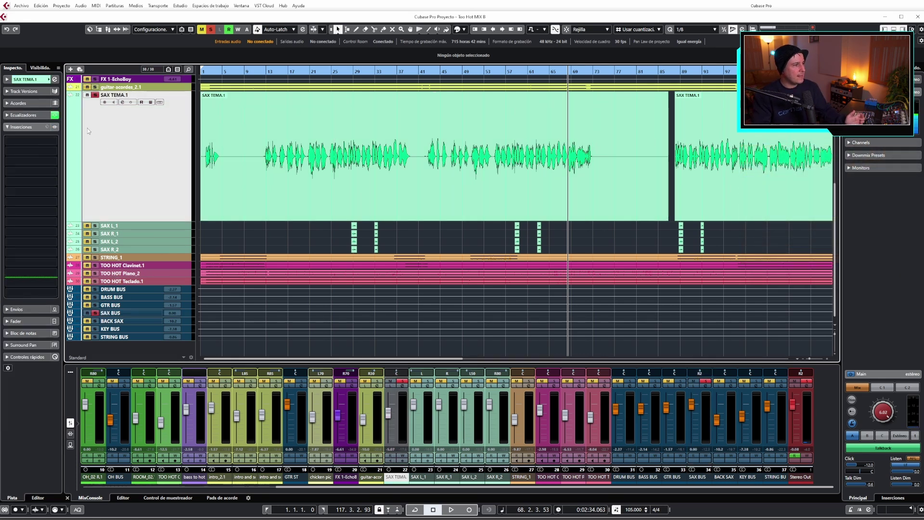
left_click(191, 314)
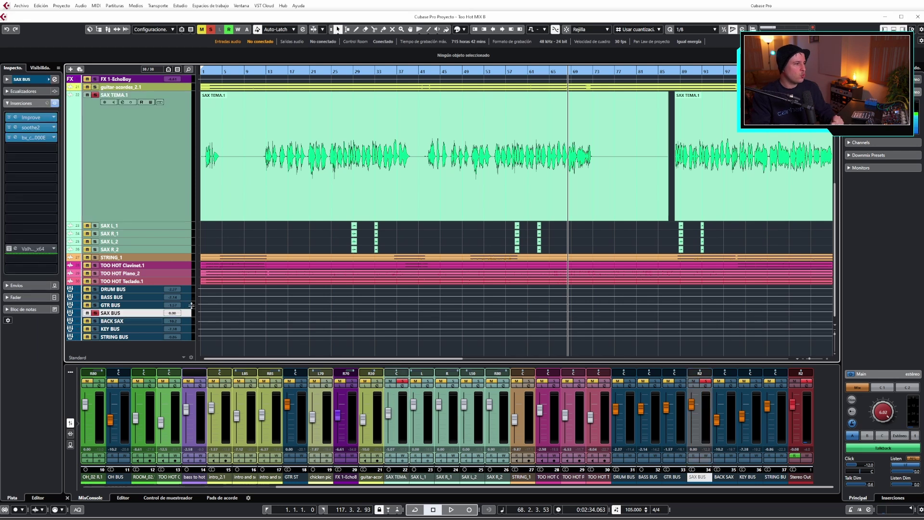
scroll(123, 191, "up", 6)
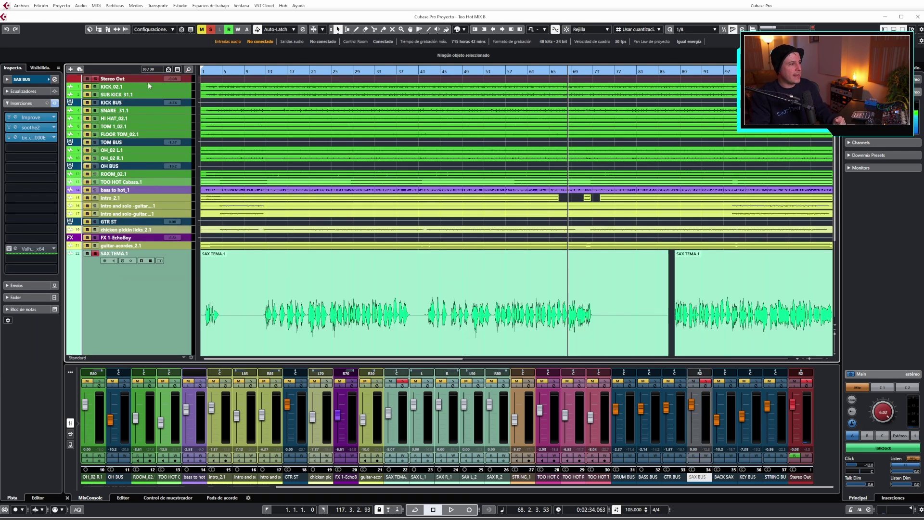
left_click(147, 80)
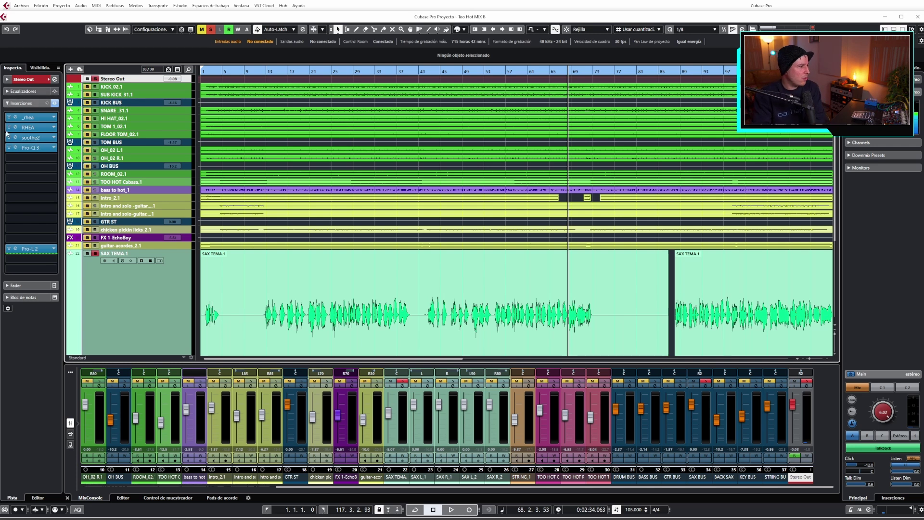
Step: Inspect the _rhea compressor on the Stereo Out's first insert slot and close its window
left_click(16, 128)
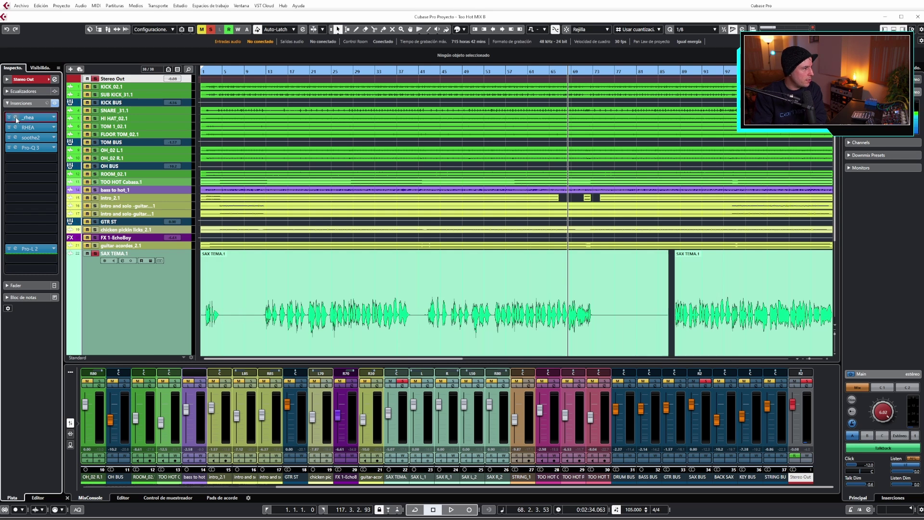
left_click(16, 118)
left_click_drag(247, 171, 324, 139)
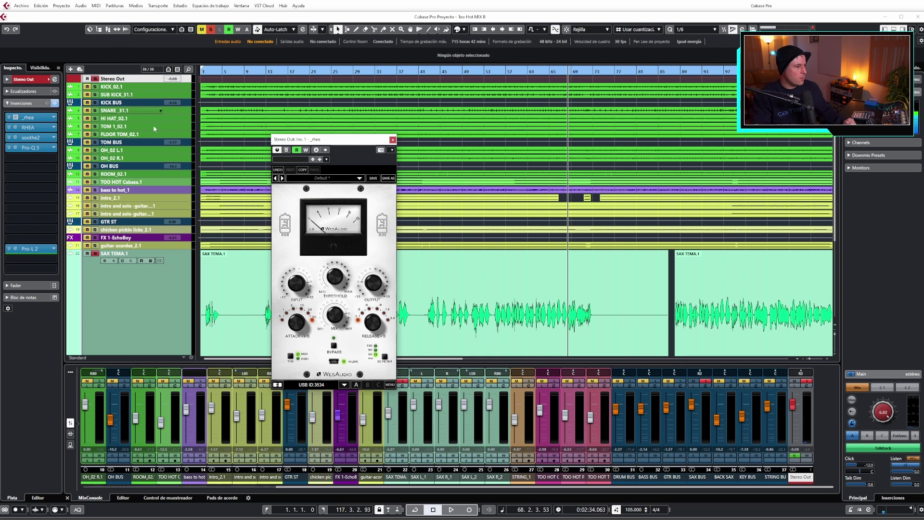
left_click(392, 140)
Step: Open the ValhallaRoom reverb on the SAX BUS and move it from insert slot 14 to slot 13
scroll(394, 153, "down", 5)
left_click(108, 190)
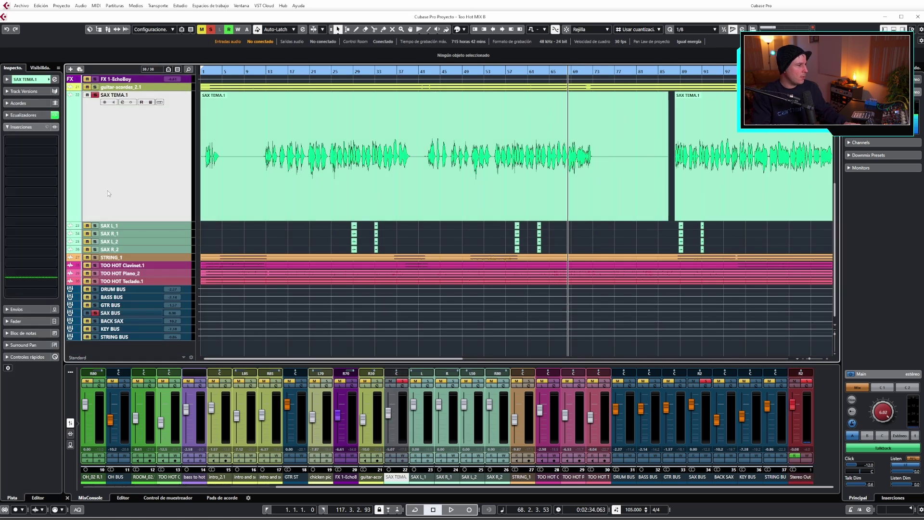
left_click(187, 314)
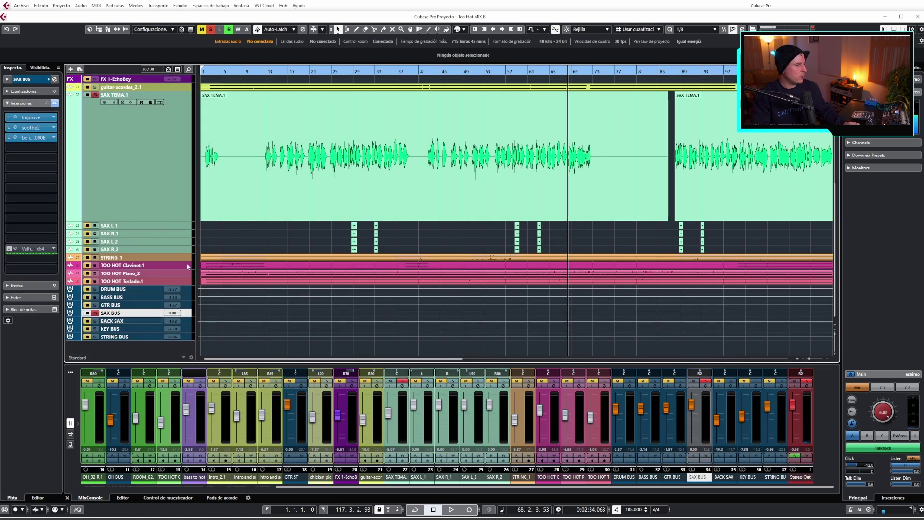
left_click(15, 249)
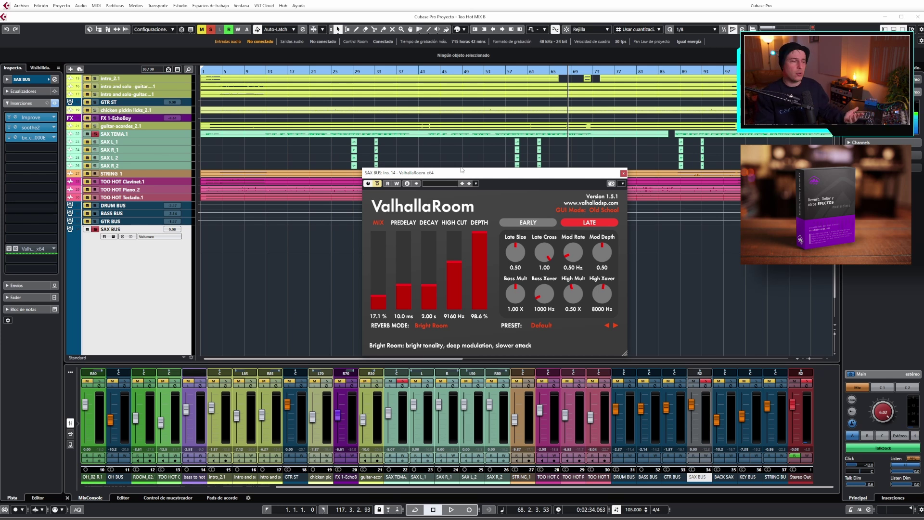
left_click_drag(31, 248, 34, 238)
Step: Activate the soothe2 and bx_console inserts on the BACK SAX bus and open its Pro-Q 3 equalizer
scroll(409, 115, "down", 2)
key("g")
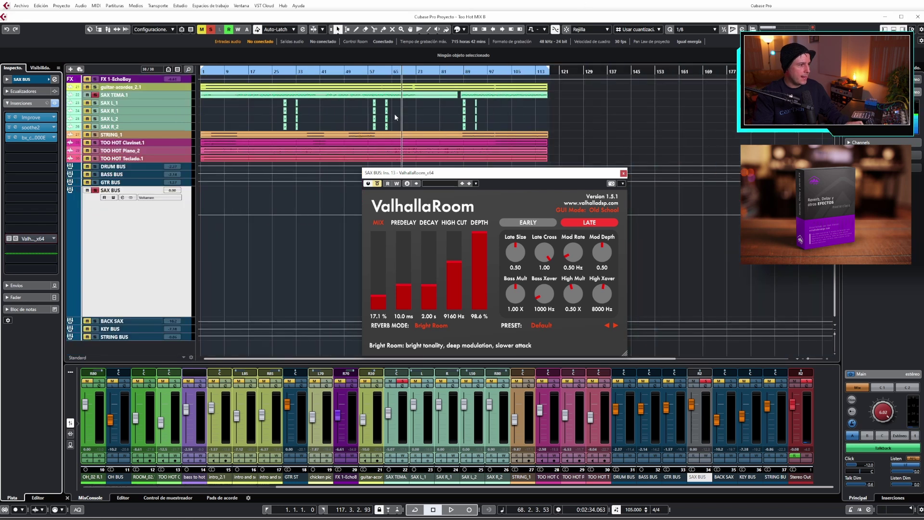
left_click(237, 71)
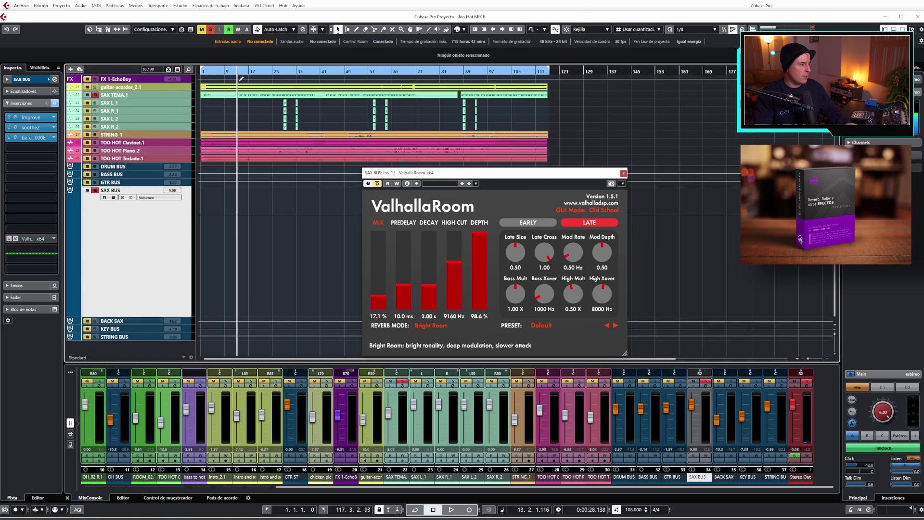
left_click(70, 319)
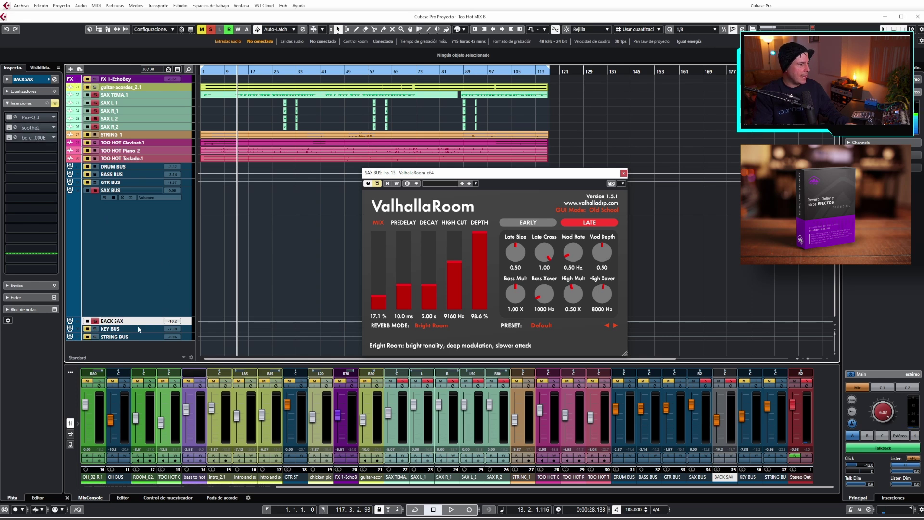
left_click(9, 139)
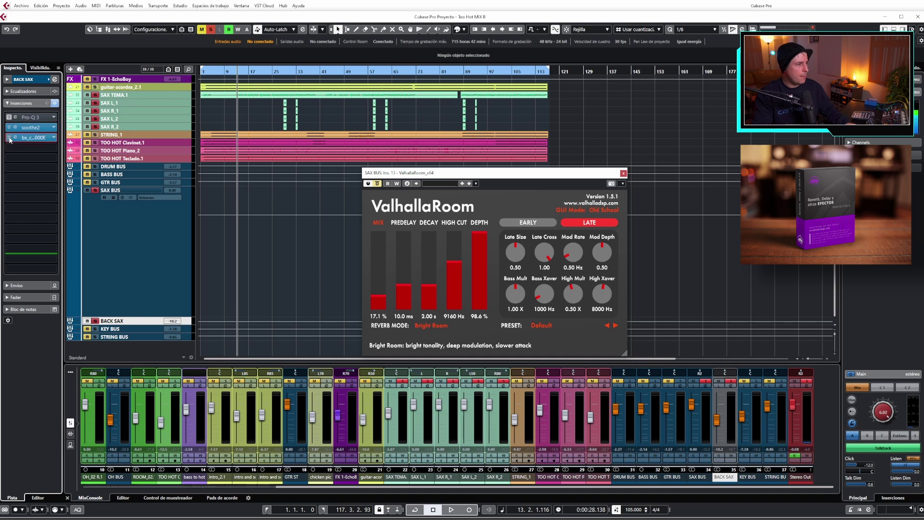
left_click(15, 117)
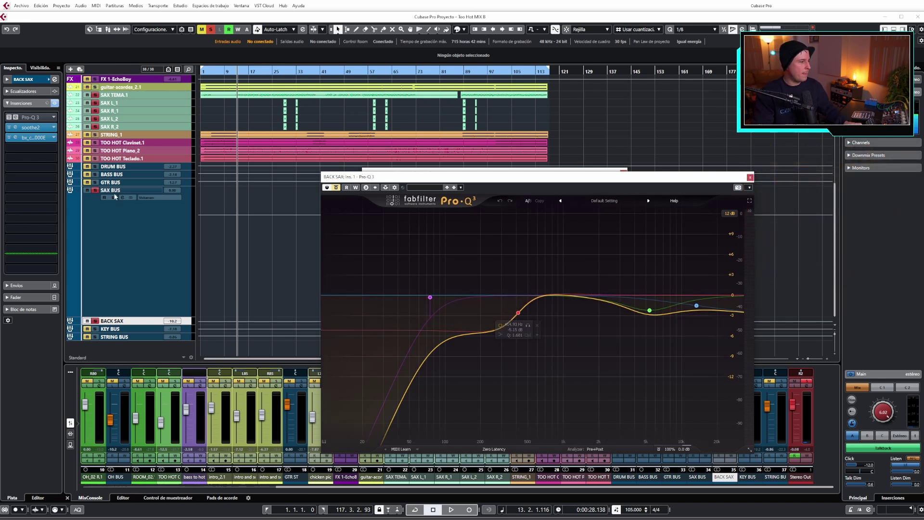
Step: Audition the backing sax phrases from about bar 28 with Pro-Q 3 active on BACK SAX
scroll(257, 145, "up", 3)
left_click(310, 216)
key("space")
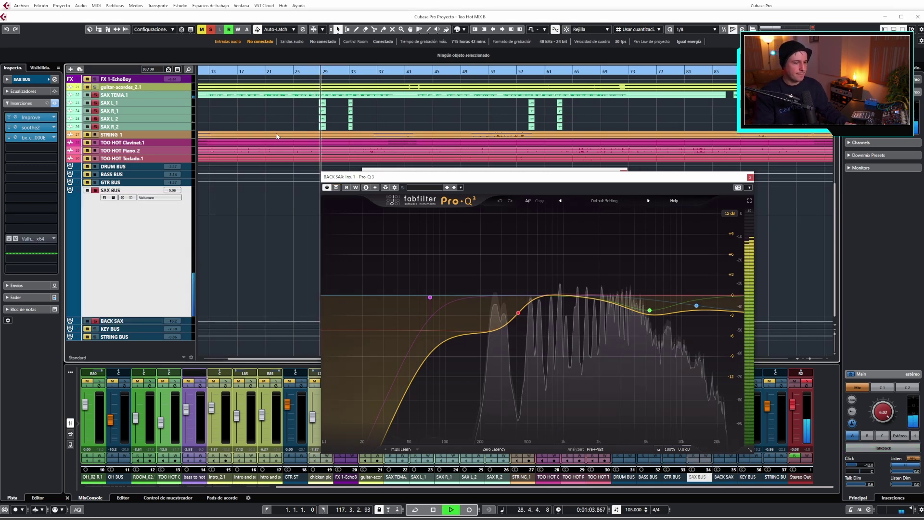
Step: Activate the ValhallaRoom reverb on the SAX BUS and audition the saxes through it
left_click(16, 238)
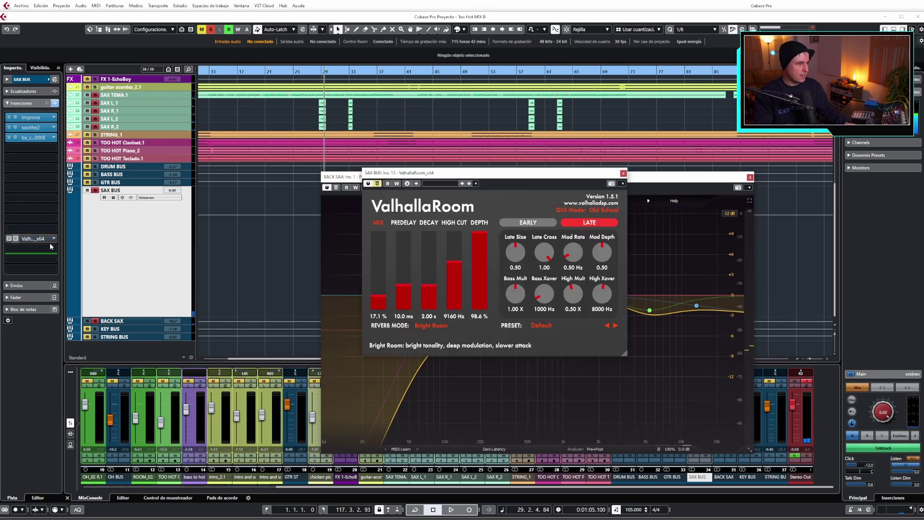
key("space")
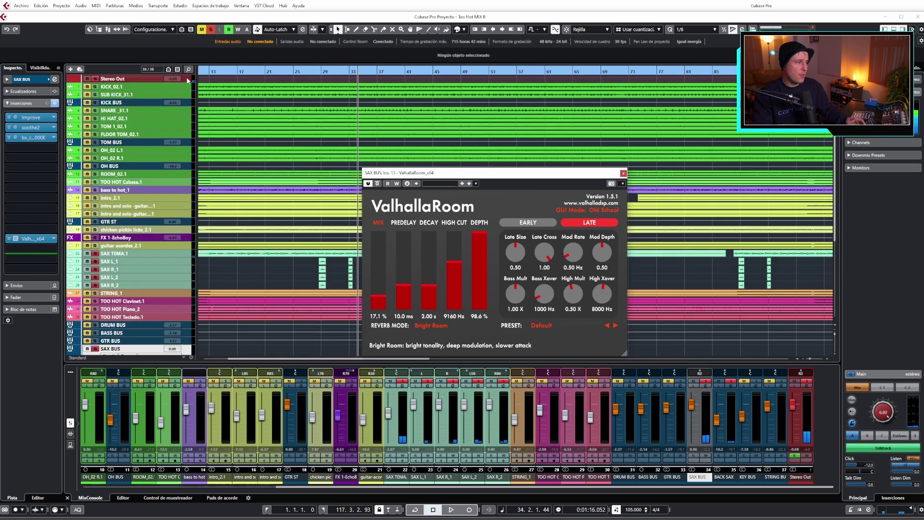
key("space")
Step: Open the _rhea compressor on Stereo Out beside the reverb window and clear all solos to hear the full mix
left_click(9, 127)
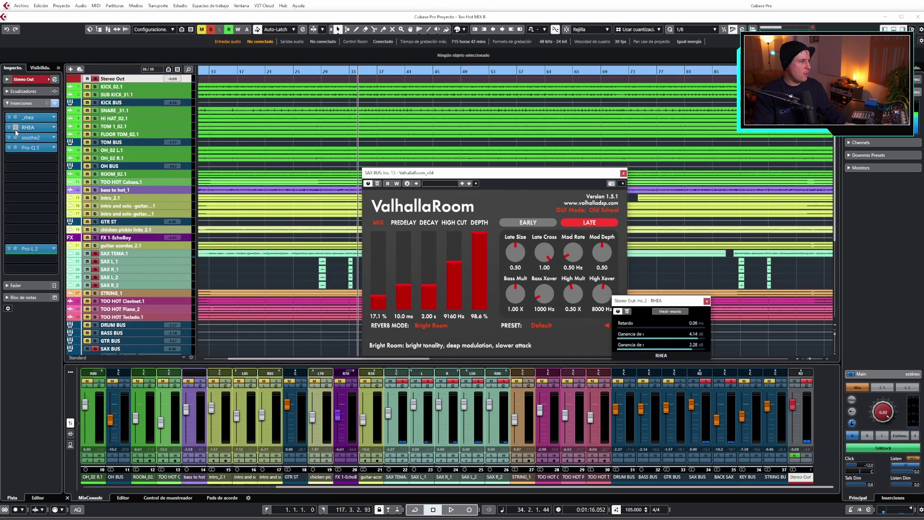
left_click(9, 117)
left_click(16, 127)
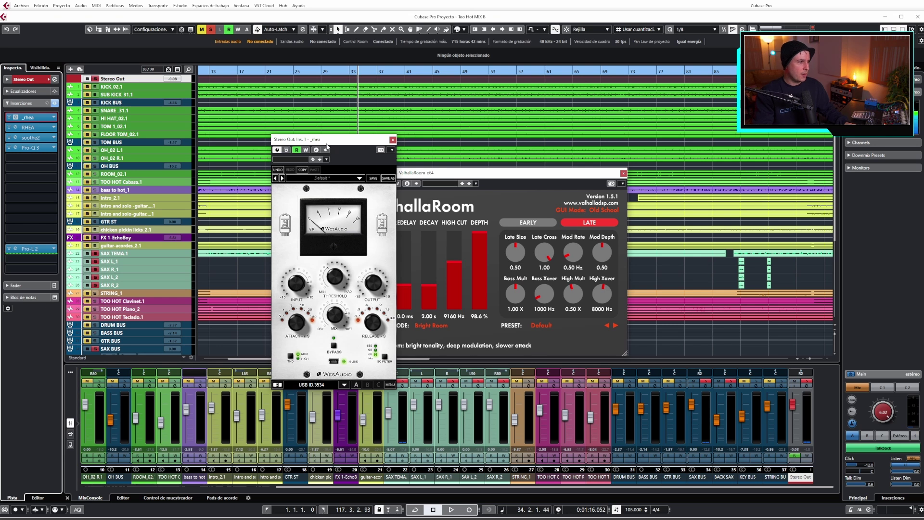
left_click_drag(326, 142, 289, 126)
left_click(209, 30)
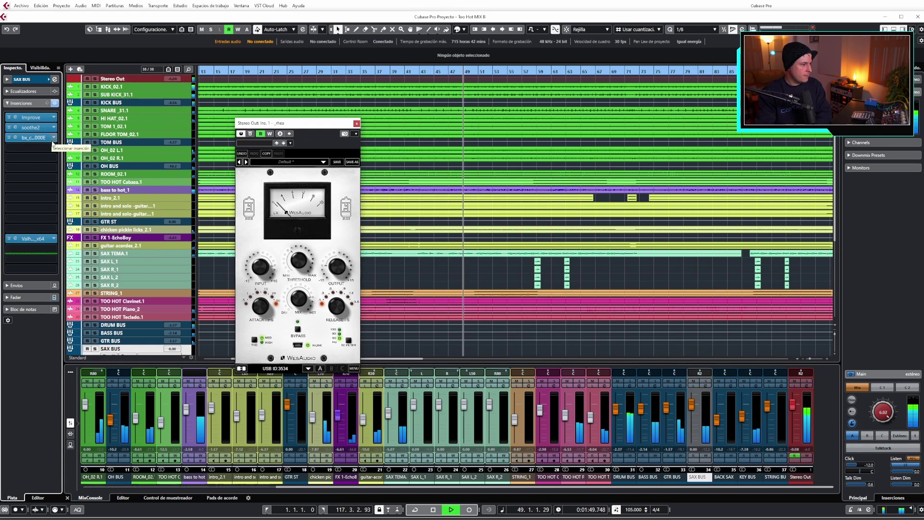
Step: Lower the SAX BUS ValhallaRoom mix to 13.4 % during full-mix playback and close the reverb window
left_click(19, 238)
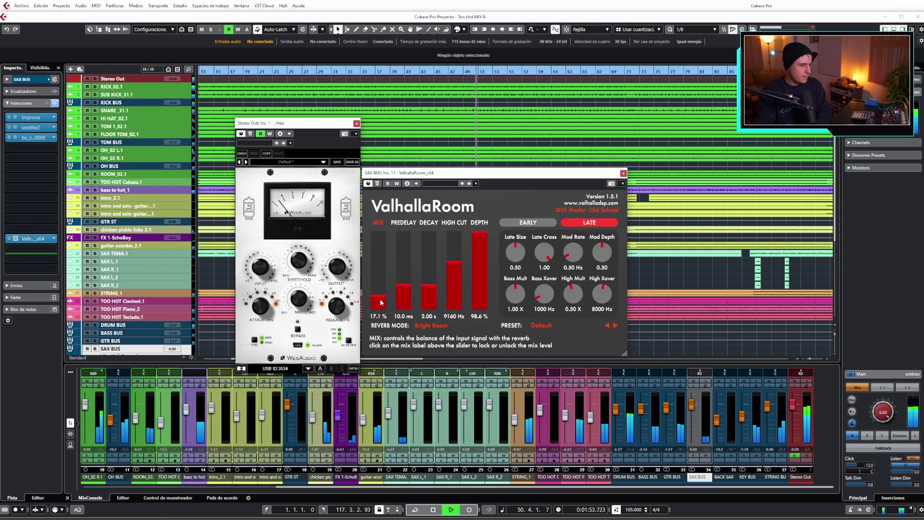
left_click_drag(377, 308, 376, 310)
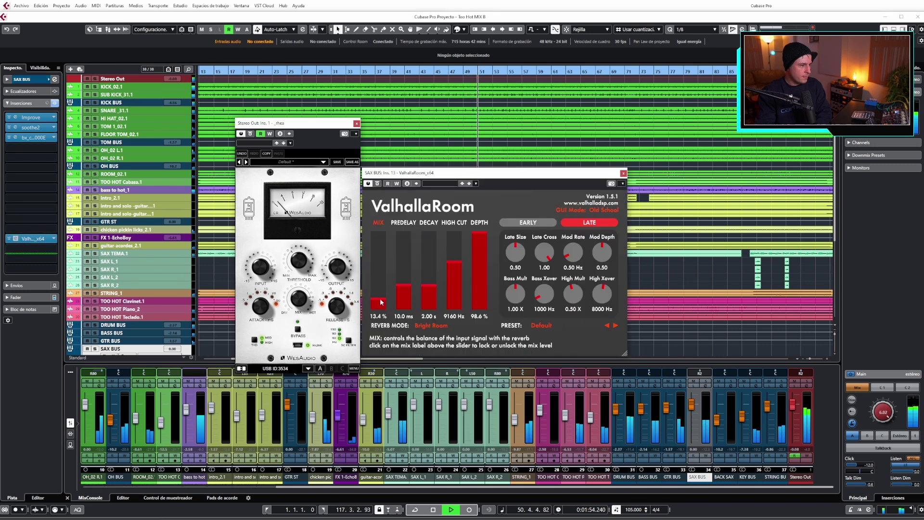
left_click(623, 173)
Step: Fine-tune the HF gain in the SAX BUS bx_console SSL 4000 E during playback and close the plug-in
left_click(36, 137)
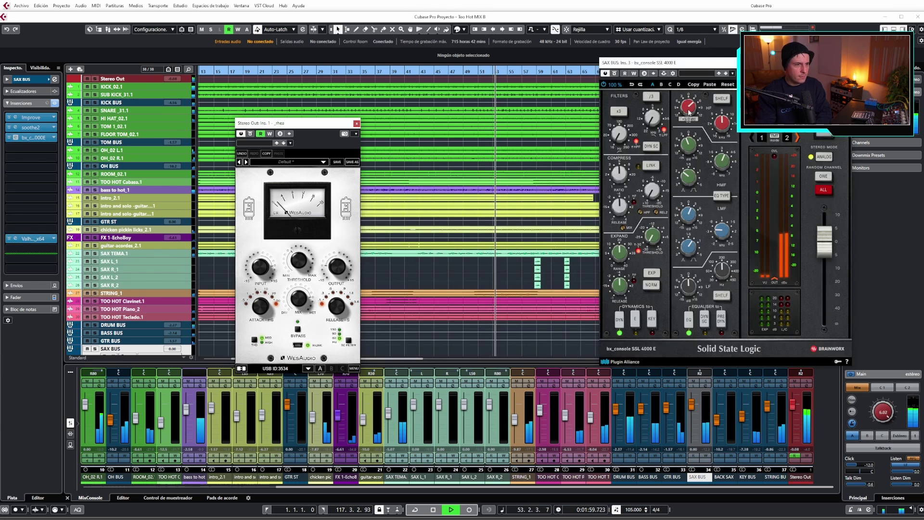
mouse_move(691, 107)
left_click_drag(690, 107, 689, 110)
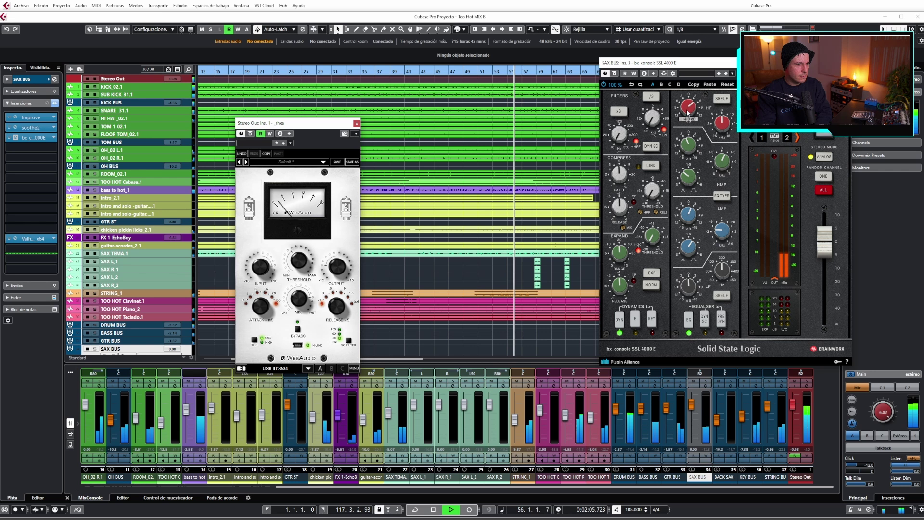
left_click(845, 63)
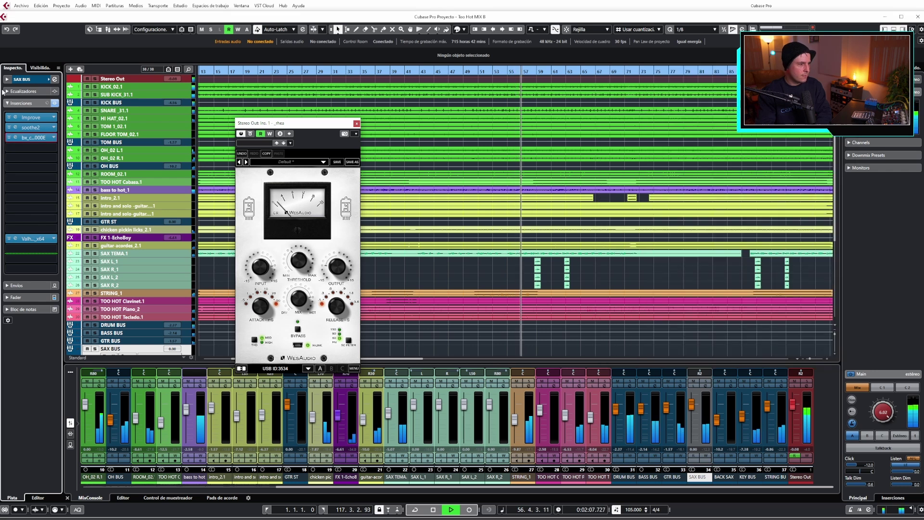